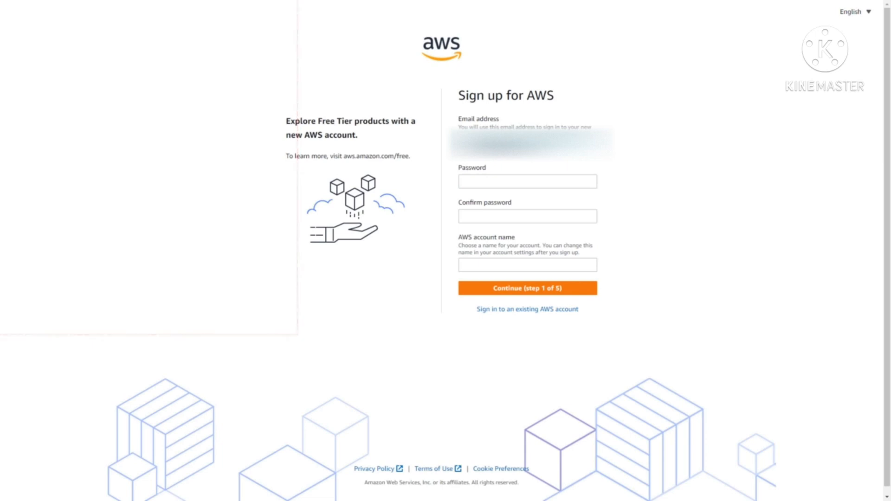
# Enter the new account password and a matching confirmation password
pyautogui.click(464, 181)
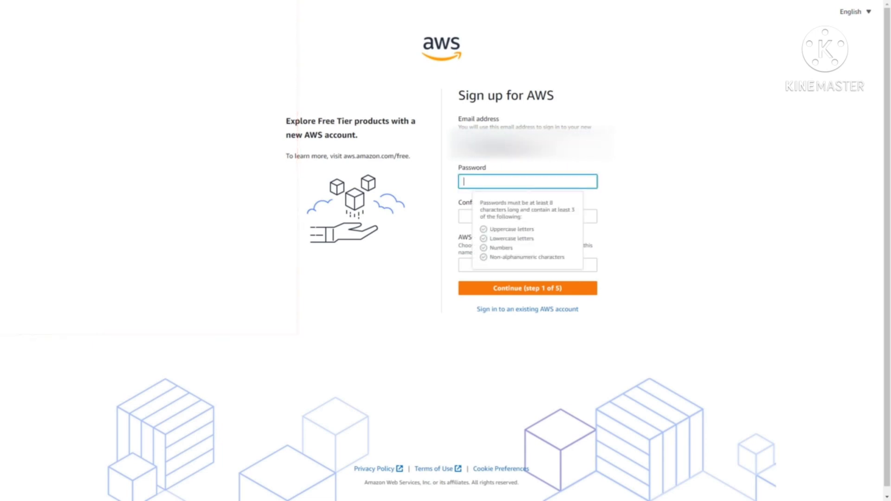
pyautogui.write('••••••••')
pyautogui.hotkey('ctrl', 'a')
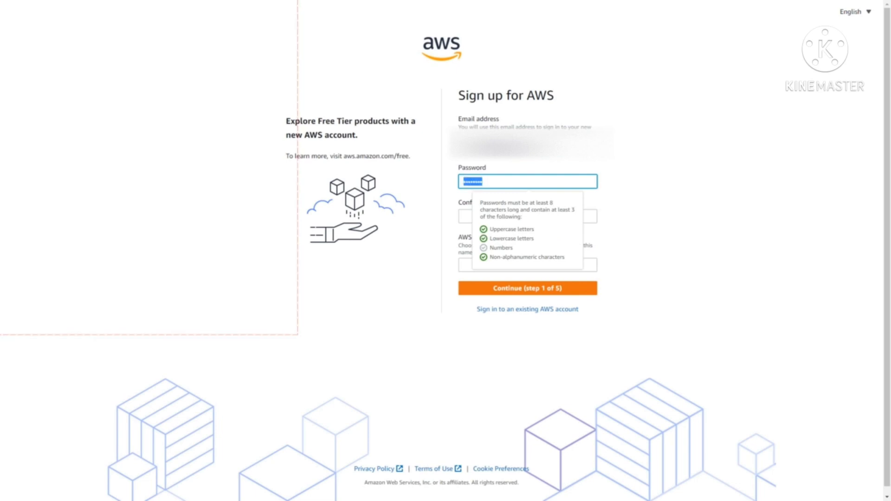
pyautogui.write('••••••••••')
pyautogui.press('Tab')
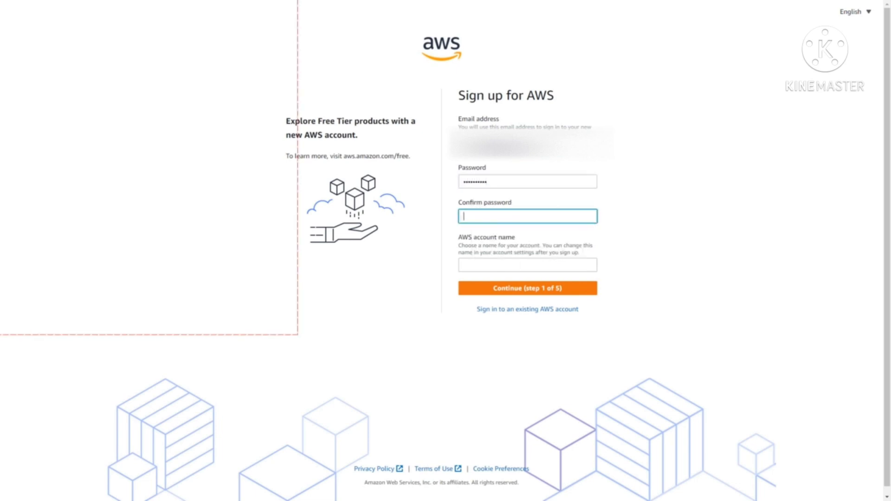
pyautogui.write('••••••••••')
pyautogui.press('Tab')
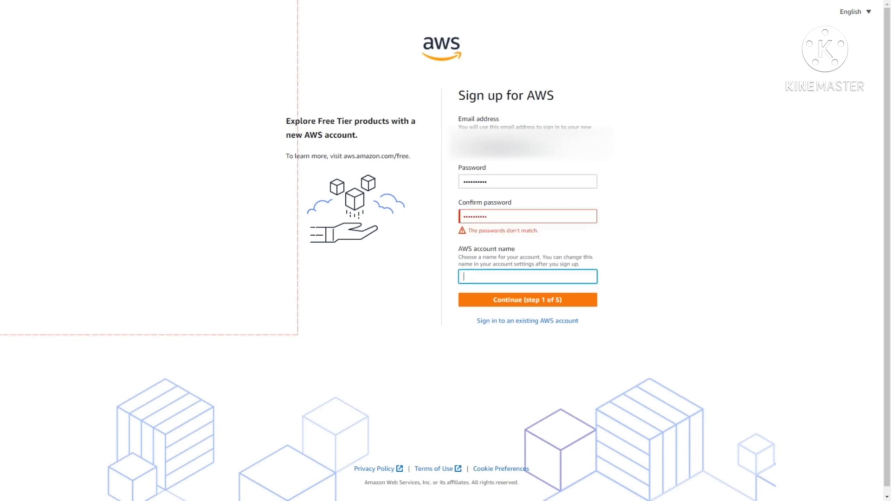
pyautogui.hotkey('shift', 'Tab')
pyautogui.hotkey('shift', 'Tab')
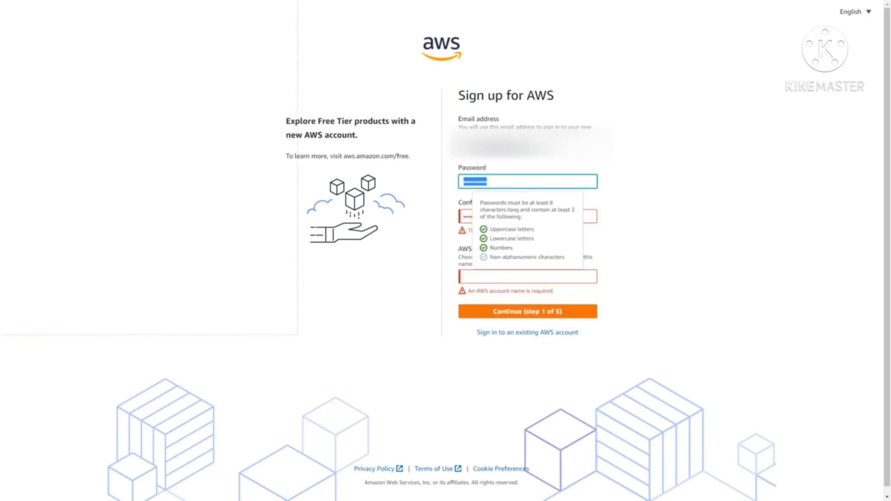
pyautogui.write('••••••••••')
pyautogui.press('Tab')
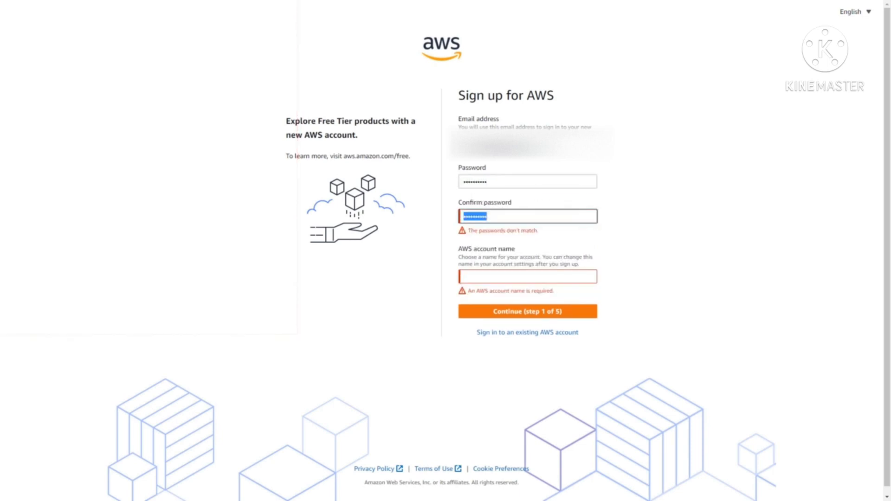
pyautogui.write('••••••••••')
# Name the AWS account 'lakhToMillion' and continue to identity confirmation
pyautogui.press('Tab')
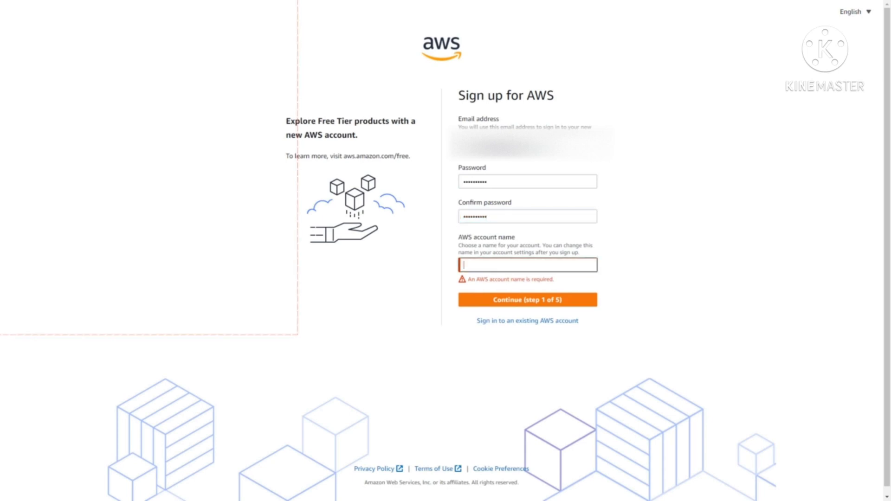
pyautogui.write('lakh')
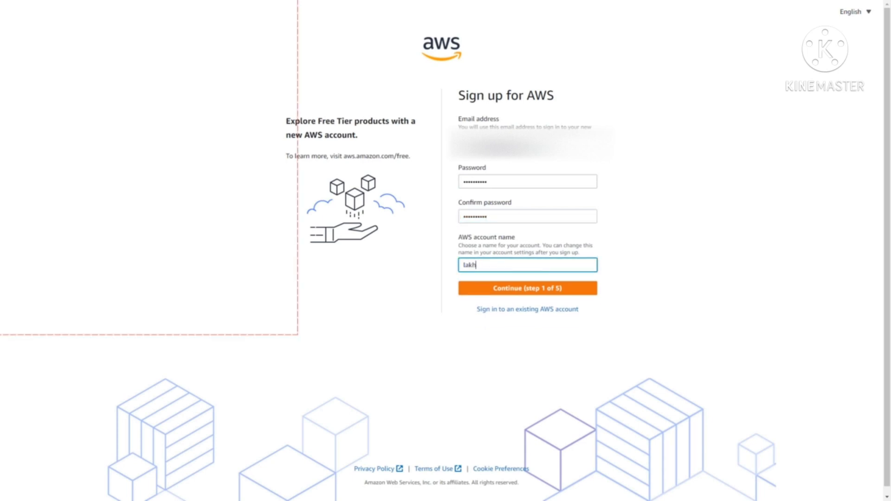
pyautogui.write('ToMillion')
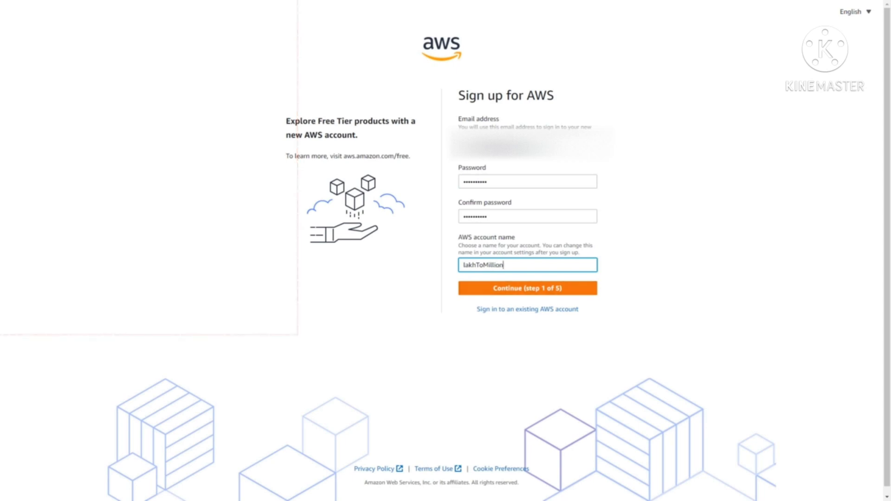
pyautogui.click(528, 288)
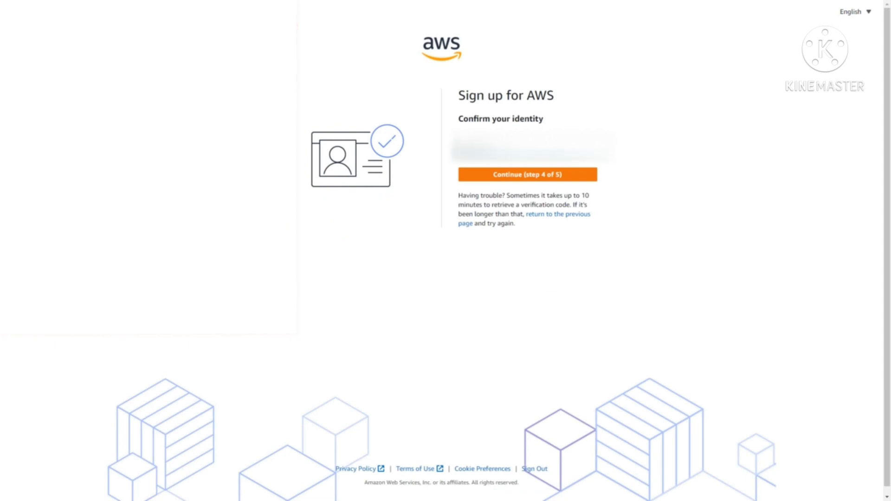
# Confirm identity, complete sign-up on the Basic support - Free plan, and go to the console
pyautogui.click(527, 175)
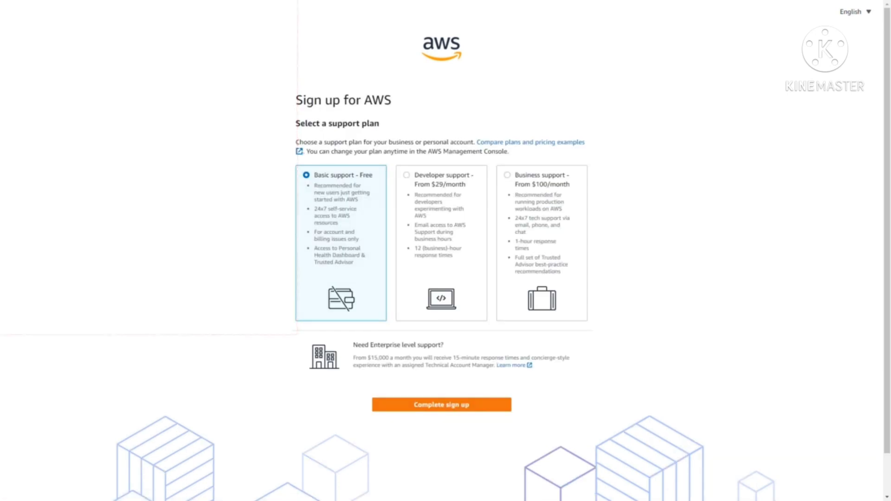
pyautogui.click(442, 405)
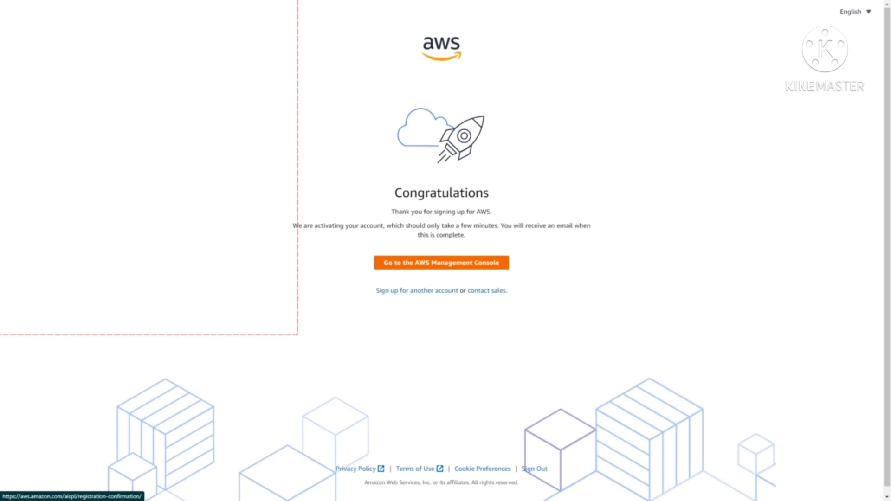
pyautogui.click(441, 262)
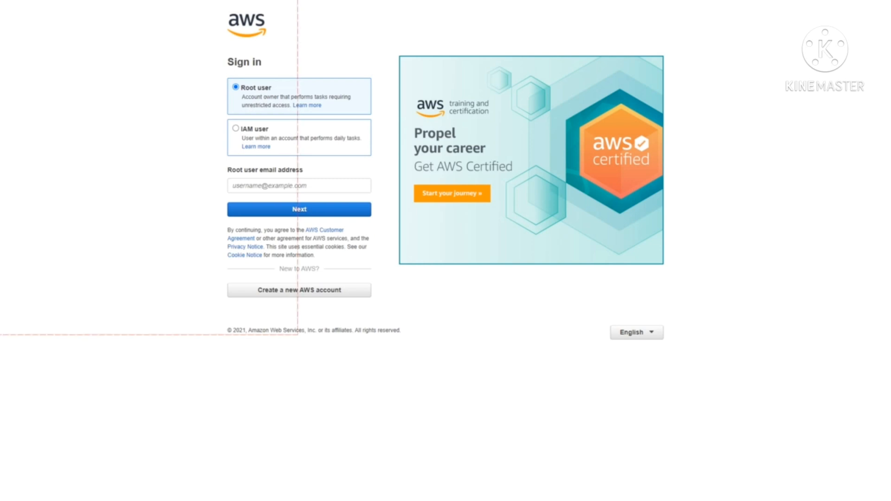
# Fill in the root user email from the saved login and continue
pyautogui.click(299, 185)
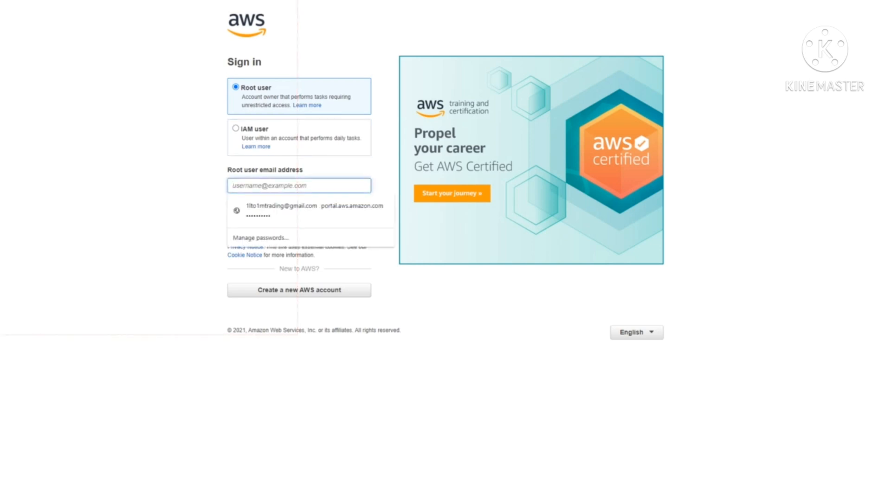
pyautogui.click(311, 211)
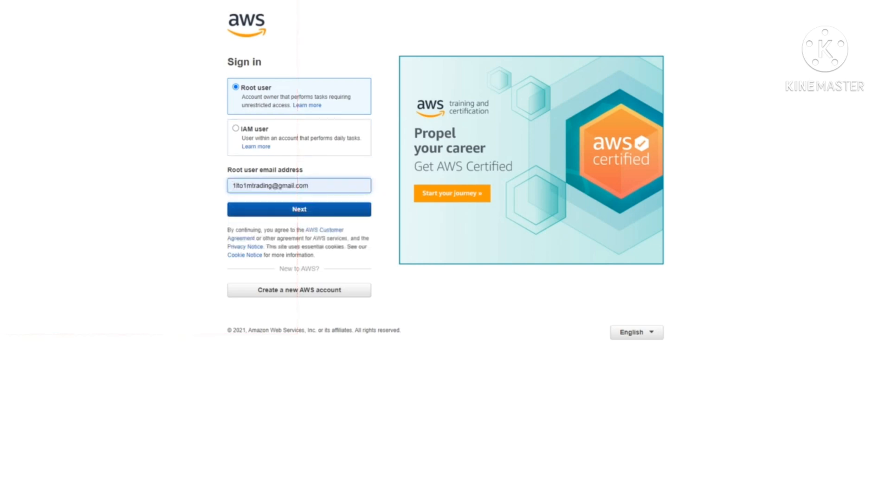
pyautogui.click(299, 209)
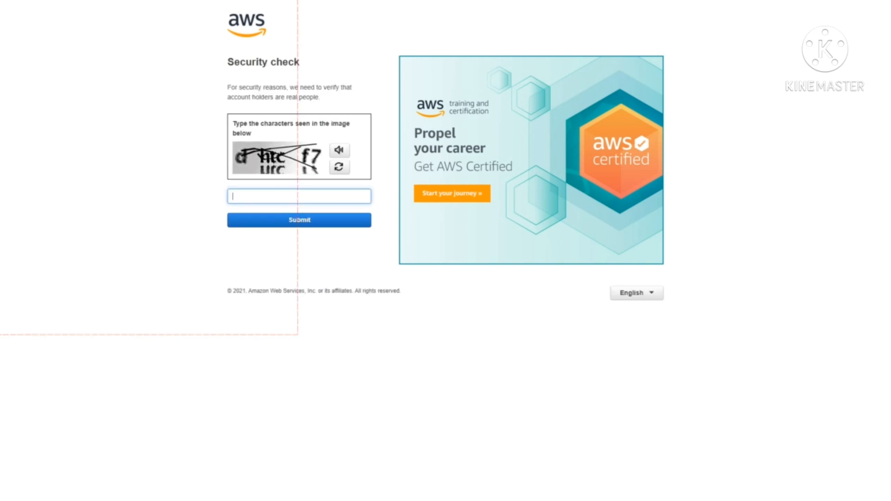
# Solve a refreshed security check, then sign in with the root password
pyautogui.click(339, 167)
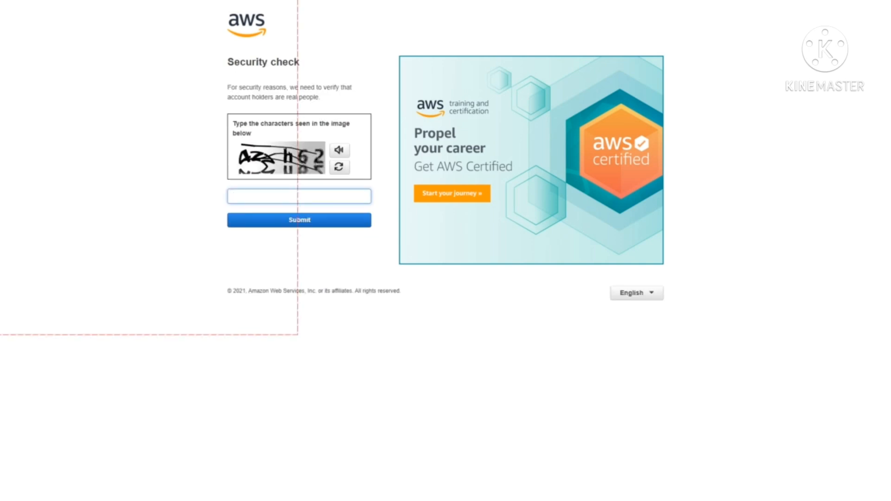
pyautogui.click(339, 167)
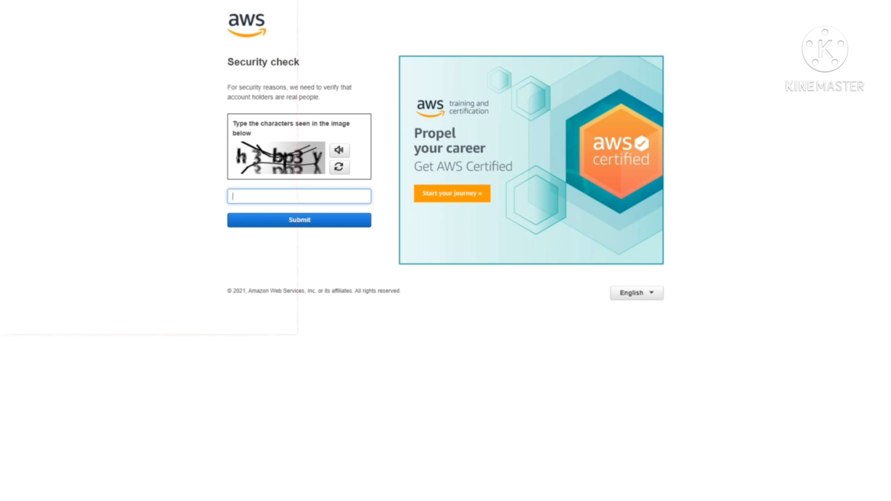
pyautogui.write('h3bp3y')
pyautogui.click(299, 219)
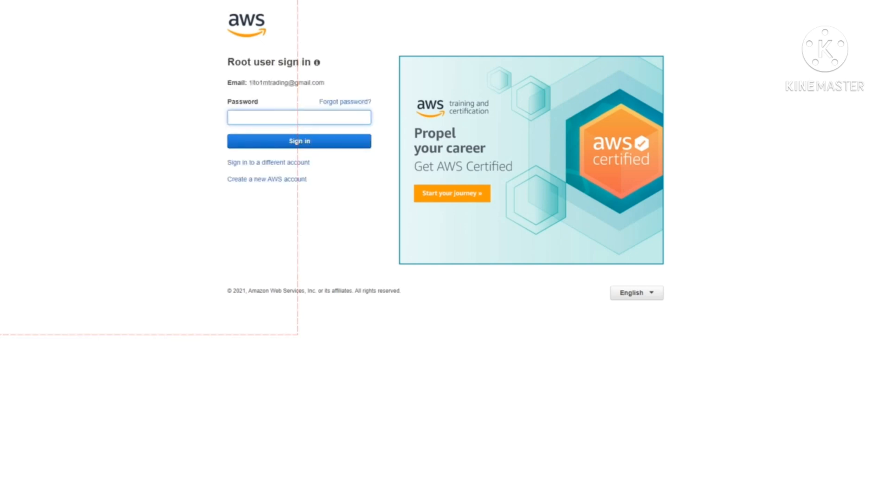
pyautogui.write('*********')
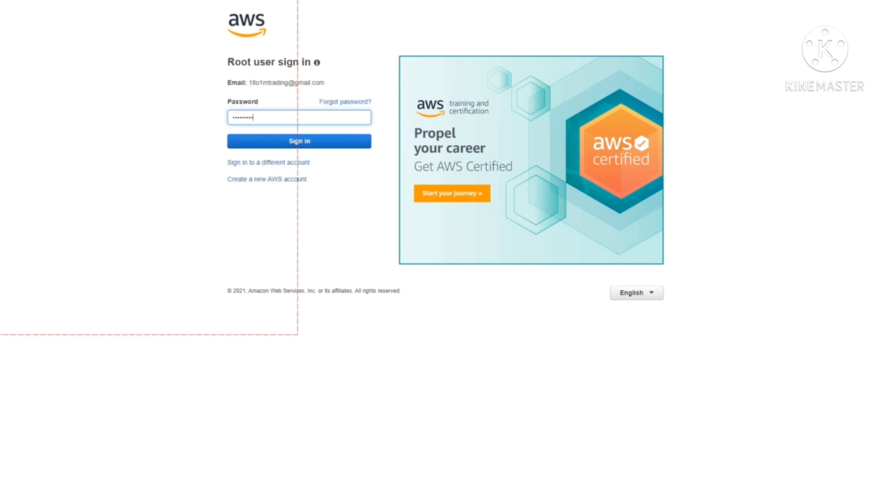
pyautogui.write('*')
pyautogui.click(296, 142)
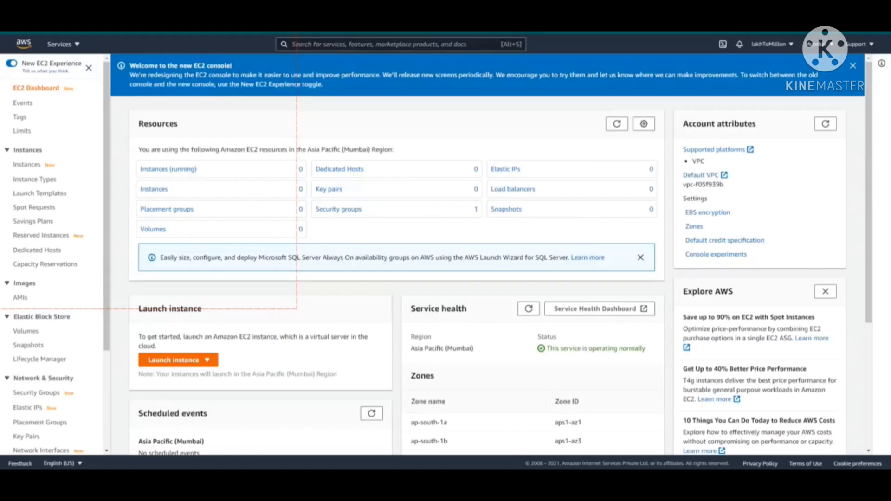
# Start the EC2 launch-instance wizard from the Launch instance menu
pyautogui.click(178, 360)
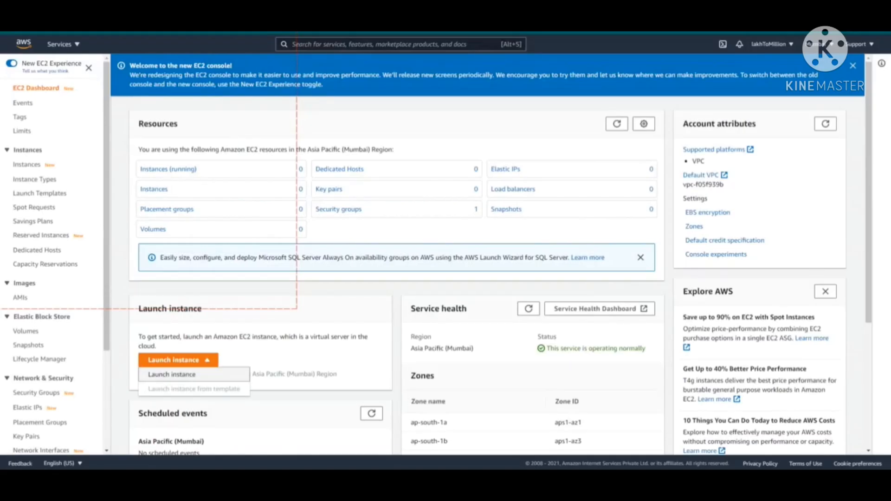
pyautogui.click(173, 374)
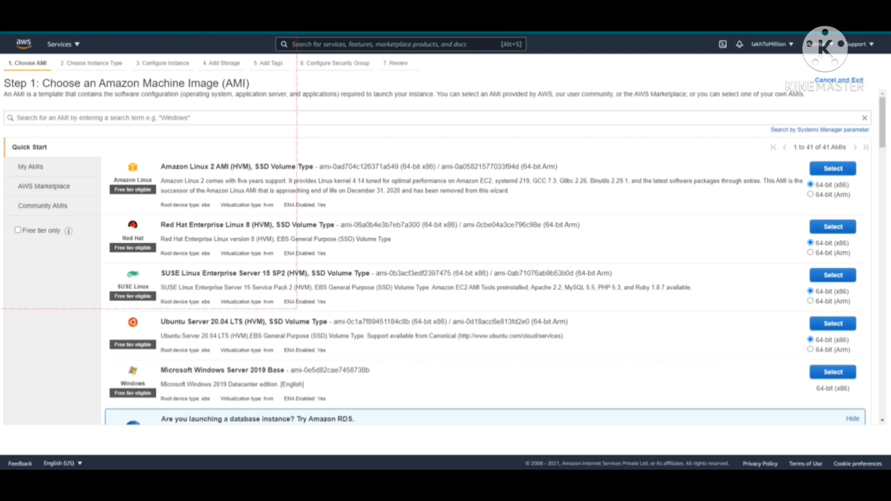
# Scroll through the Quick Start AMI list to the Ubuntu Server image
pyautogui.scroll(-4, 444, 257)
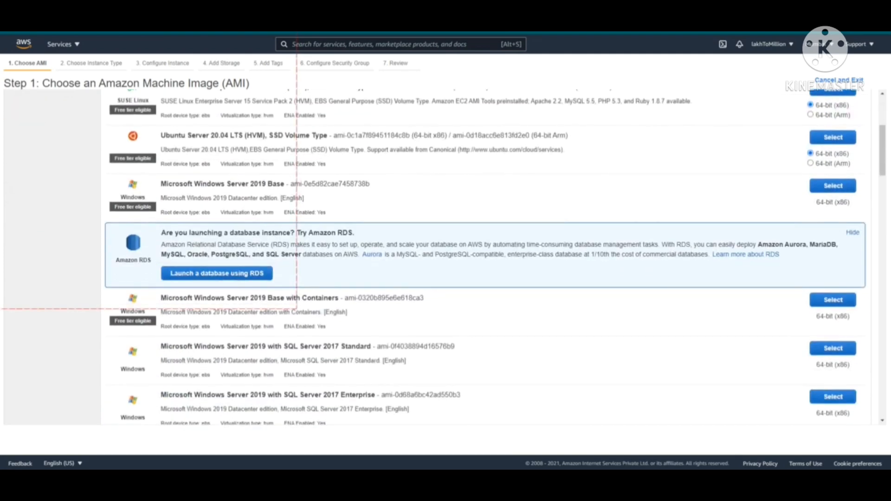
pyautogui.scroll(-4, 444, 257)
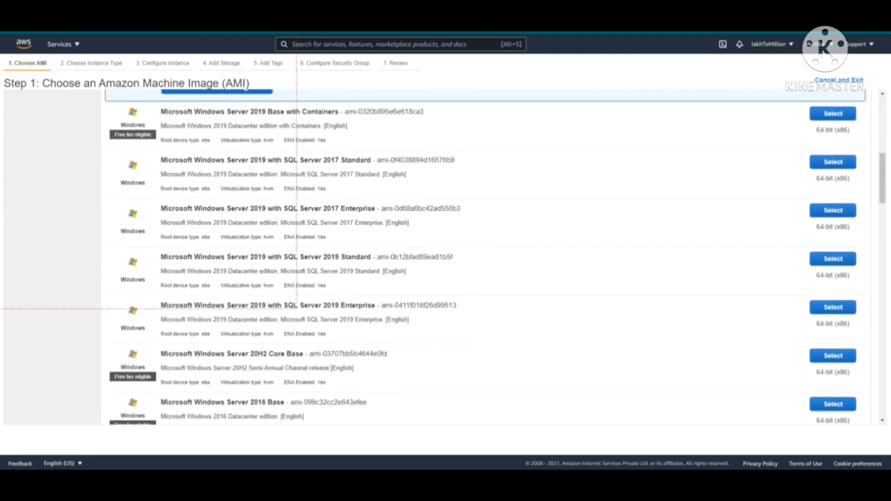
pyautogui.scroll(-4, 444, 257)
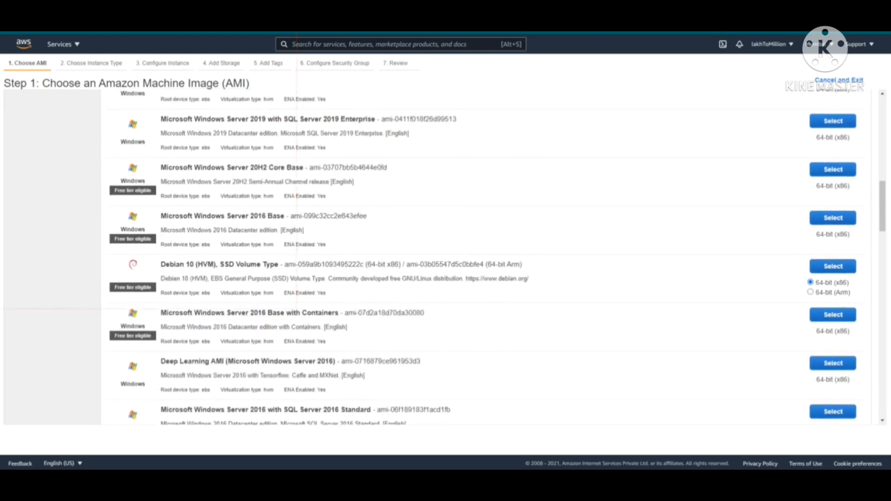
pyautogui.scroll(-1, 444, 258)
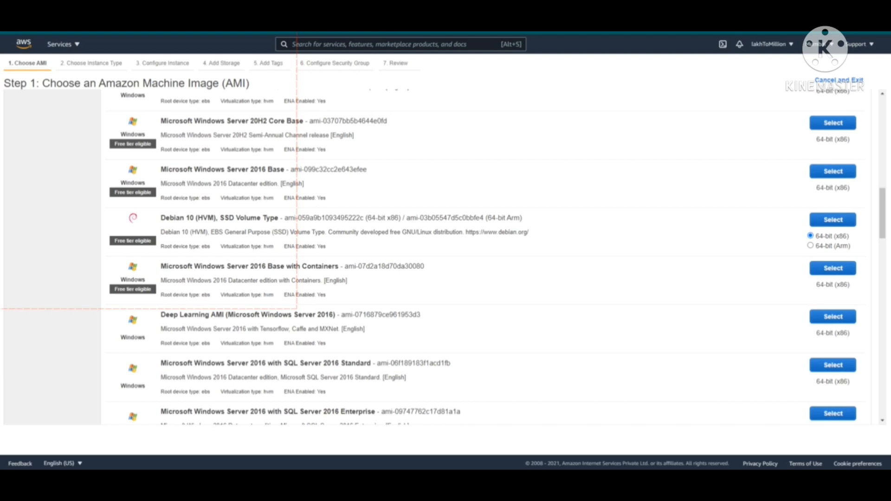
pyautogui.scroll(-6, 444, 257)
pyautogui.scroll(-2, 444, 257)
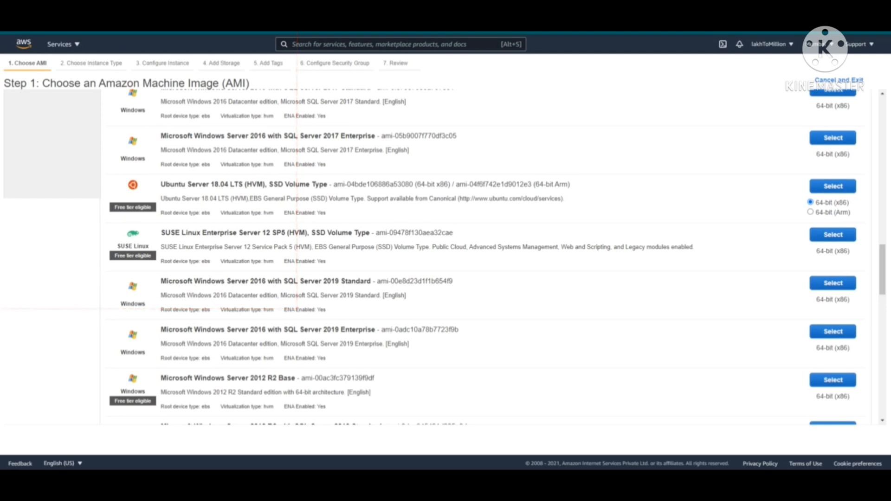
pyautogui.scroll(-2, 444, 258)
pyautogui.scroll(-9, 444, 257)
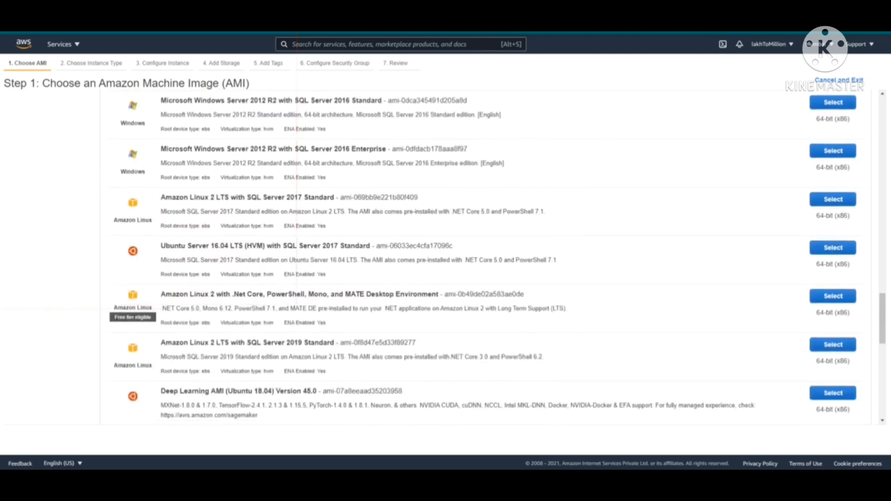
pyautogui.scroll(-6, 483, 256)
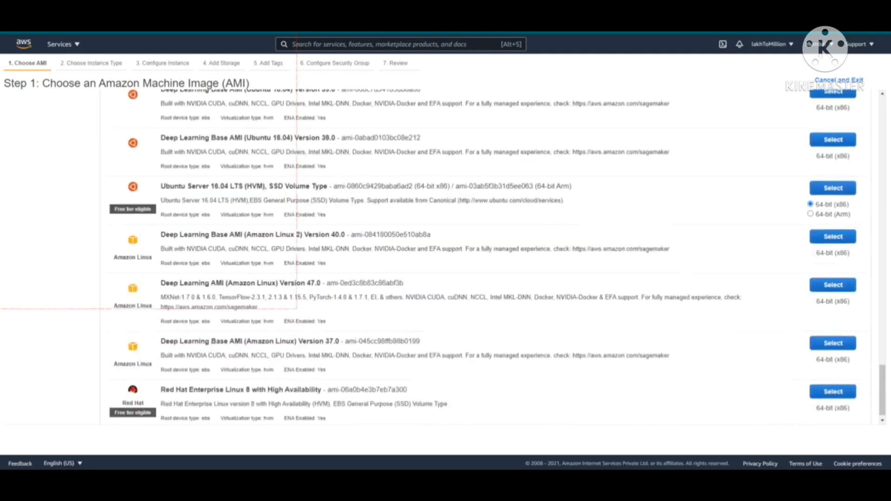
pyautogui.scroll(2, 296, 308)
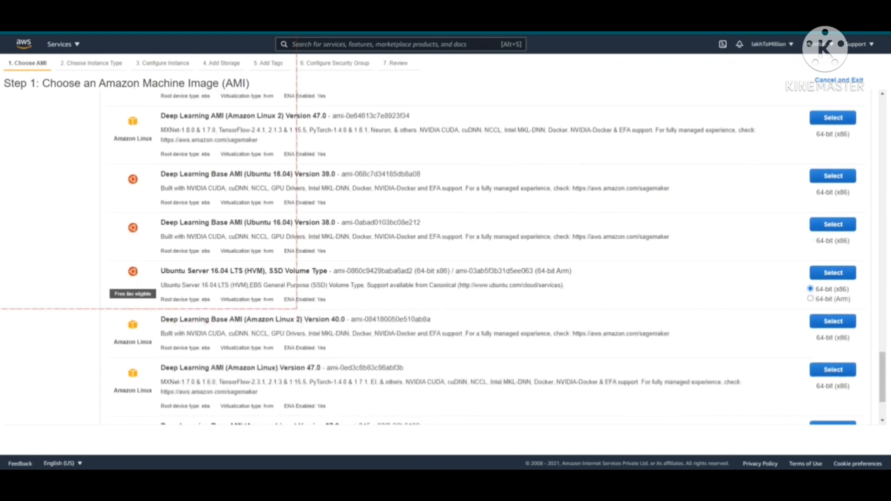
pyautogui.scroll(-1, 296, 308)
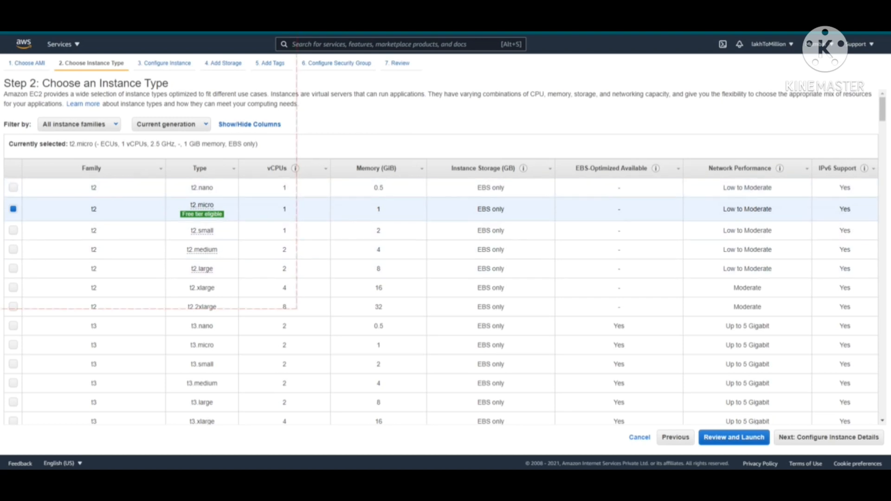
# Keep the t2.micro instance type selected and advance to Configure Instance Details
pyautogui.scroll(-20, 296, 309)
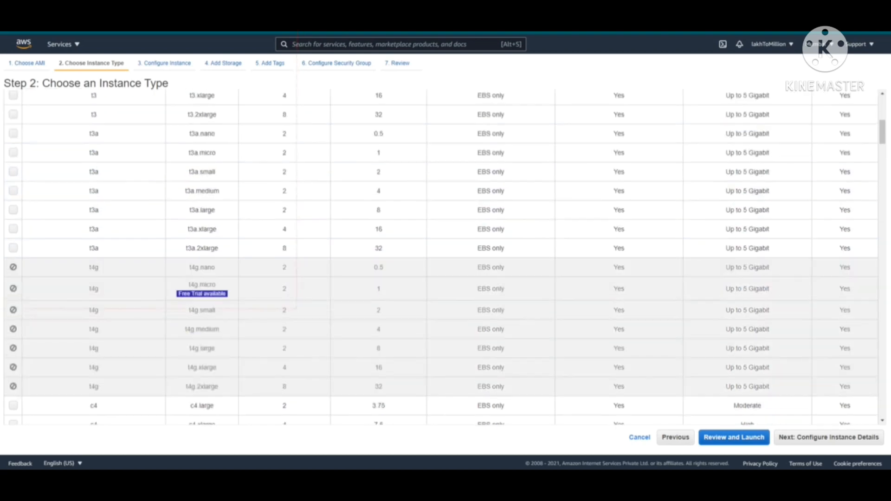
pyautogui.scroll(20, 297, 308)
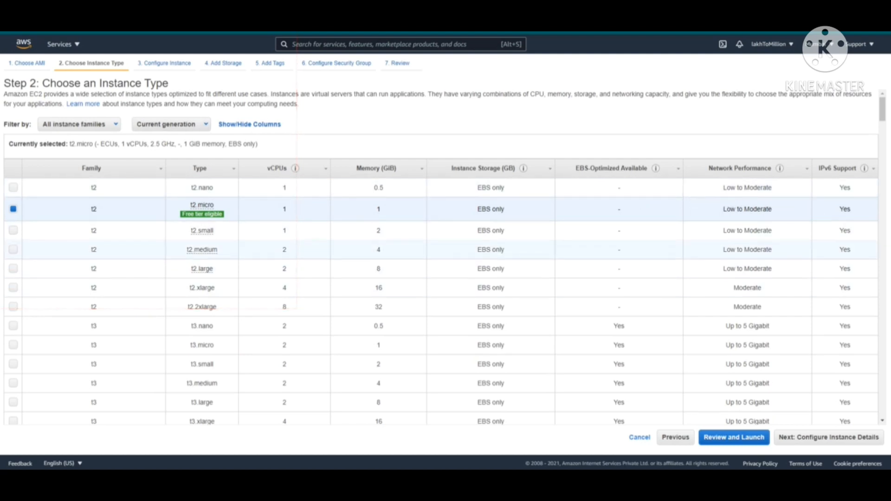
pyautogui.scroll(-2, 297, 251)
pyautogui.scroll(2, 297, 250)
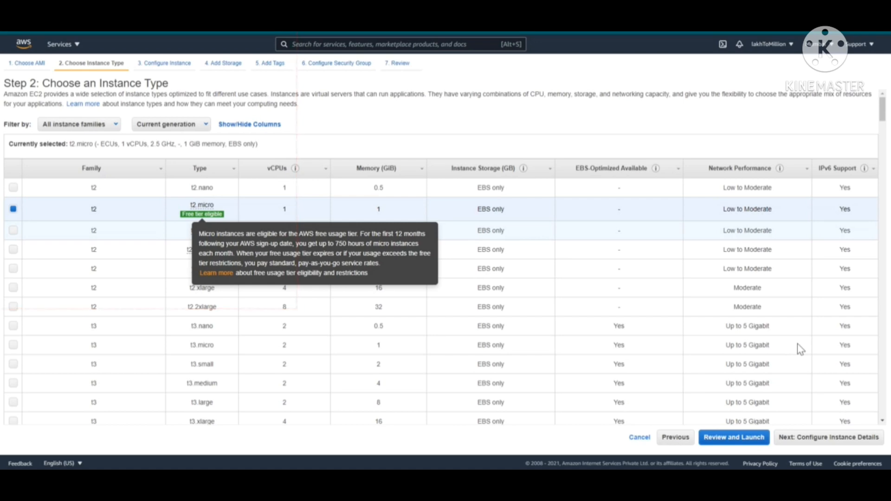
pyautogui.scroll(-6, 440, 267)
pyautogui.scroll(6, 441, 266)
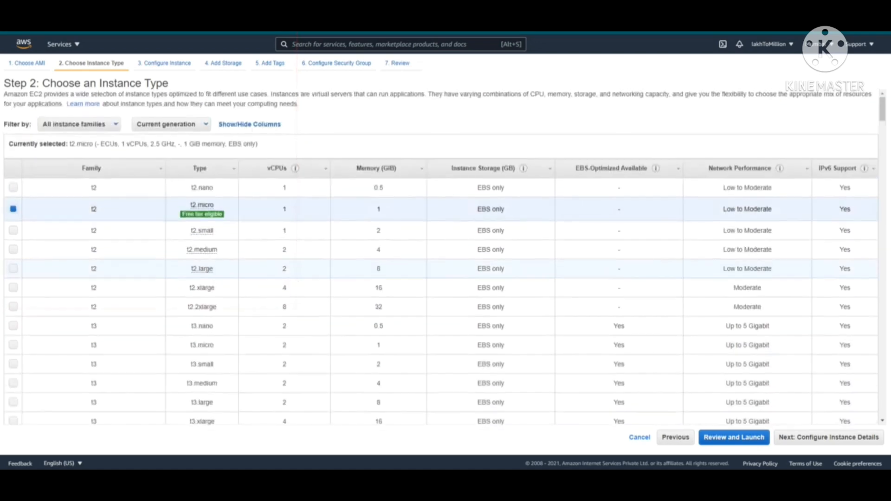
pyautogui.scroll(-9, 441, 266)
pyautogui.scroll(-15, 440, 257)
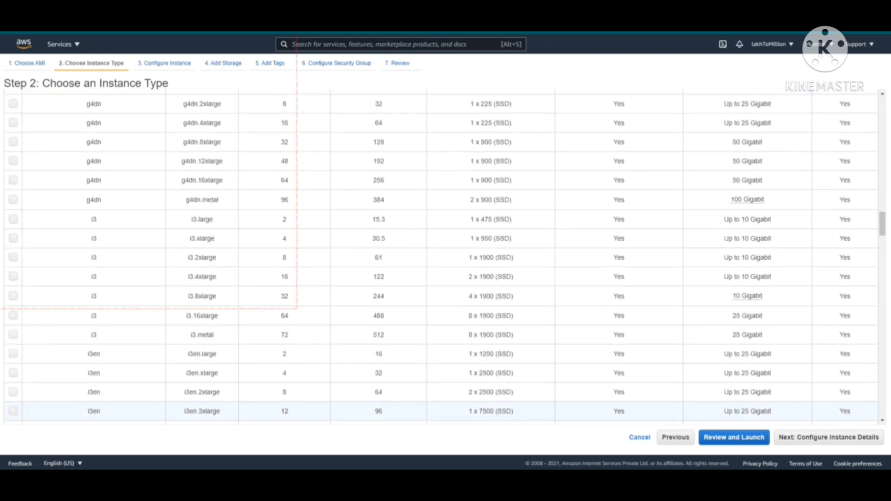
pyautogui.click(828, 438)
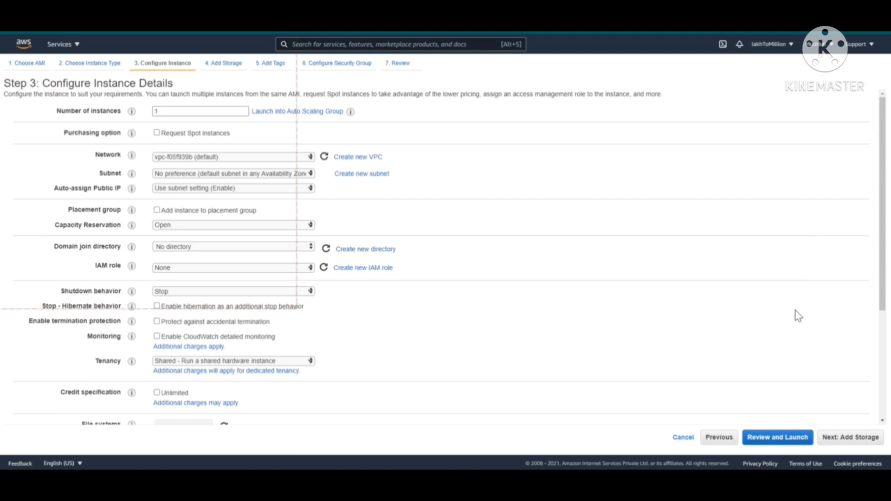
# Leave all instance details at their defaults and advance to Add Storage
pyautogui.scroll(-3, 792, 350)
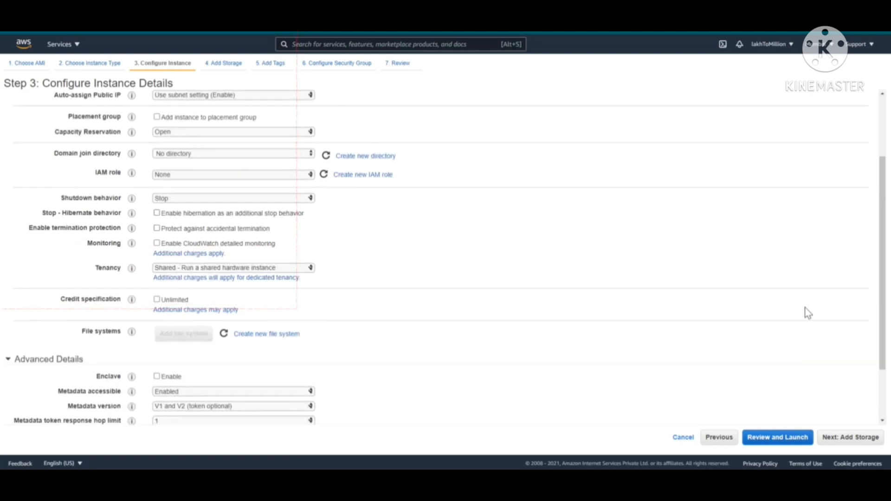
pyautogui.scroll(-3, 807, 314)
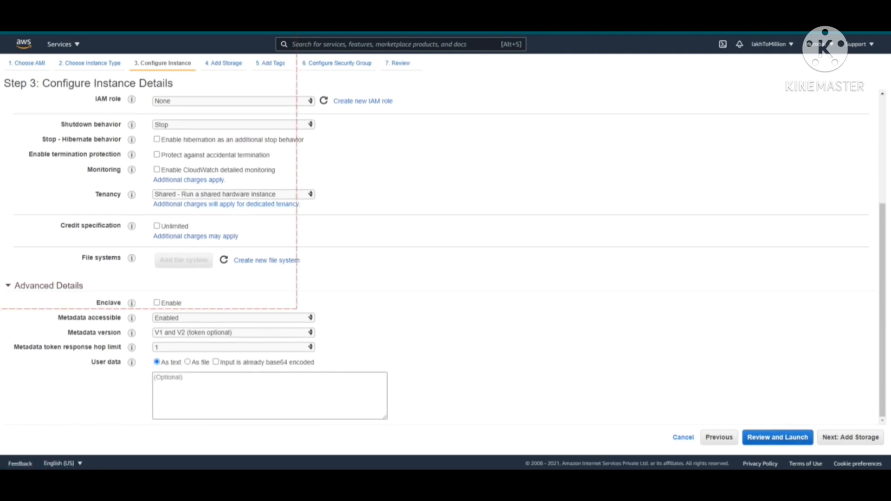
pyautogui.click(850, 437)
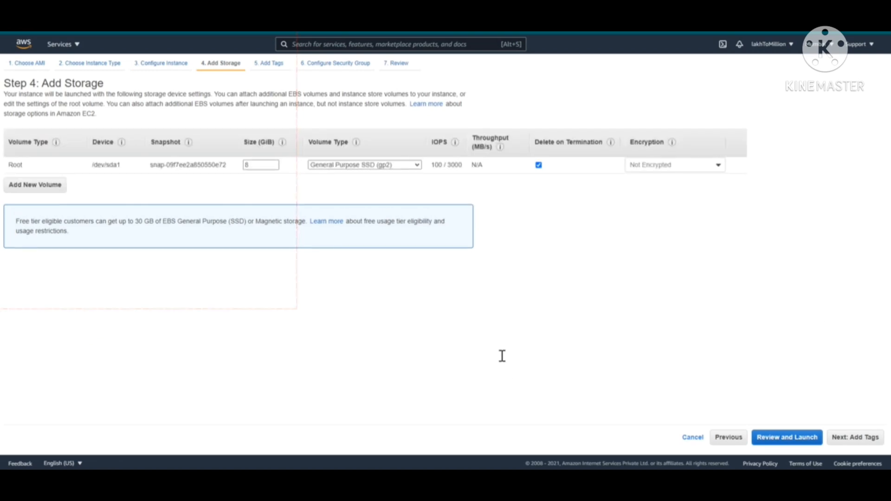
# Note the 30 GB free-tier limit, keep the 8 GiB gp2 root volume, and continue to tags
pyautogui.moveTo(129, 221); pyautogui.dragTo(236, 222)
pyautogui.click(309, 222)
pyautogui.click(236, 223)
pyautogui.click(395, 165)
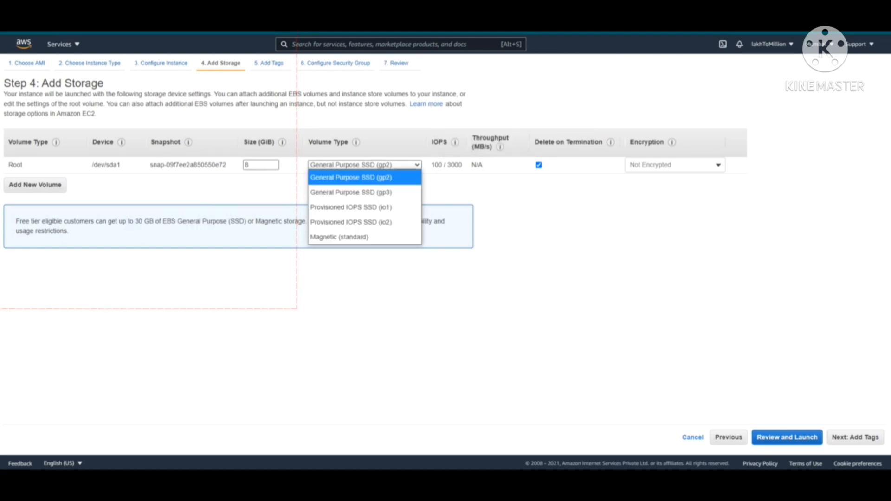
pyautogui.press('Escape')
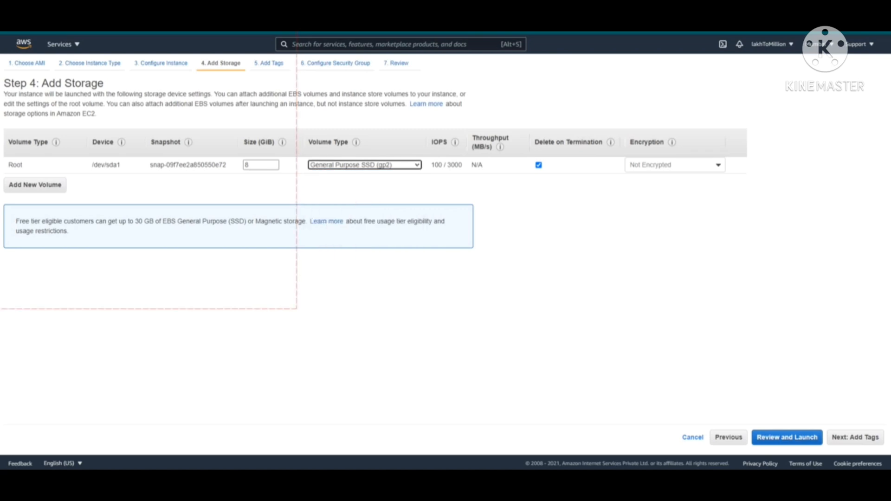
pyautogui.click(854, 437)
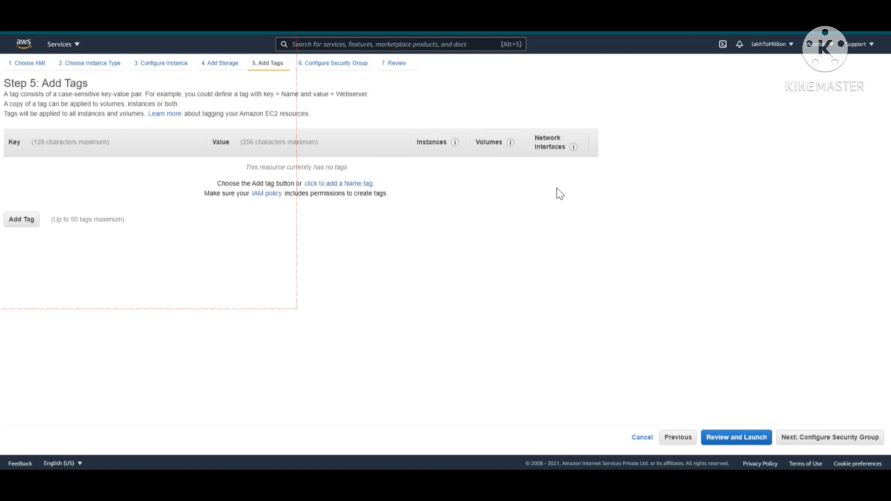
# Skip tags, keep launch-wizard-1's SSH port 22 rule, and go to the launch review
pyautogui.click(830, 437)
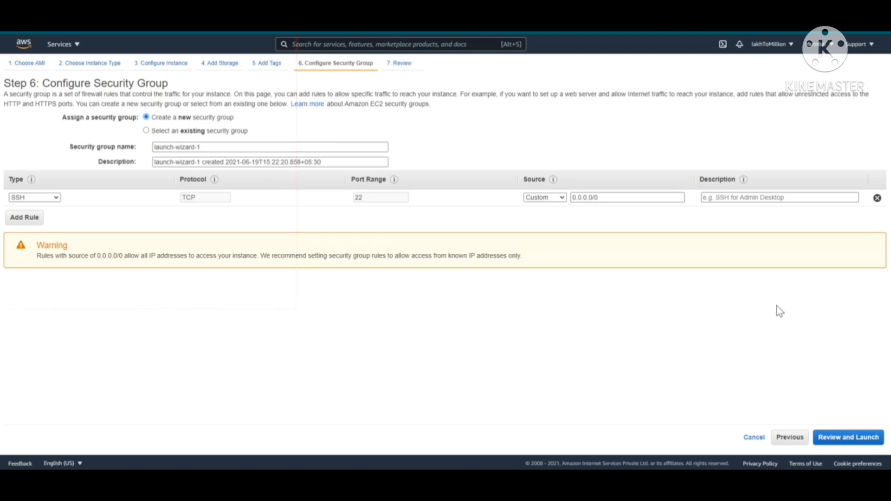
pyautogui.click(848, 437)
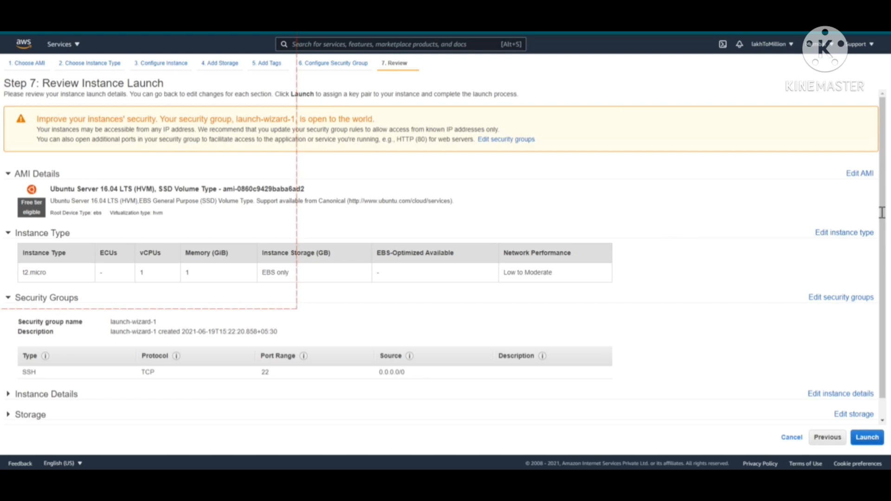
# Inspect the Instance Details and Storage sections, then launch to reach the key pair prompt
pyautogui.moveTo(196, 139); pyautogui.dragTo(470, 139)
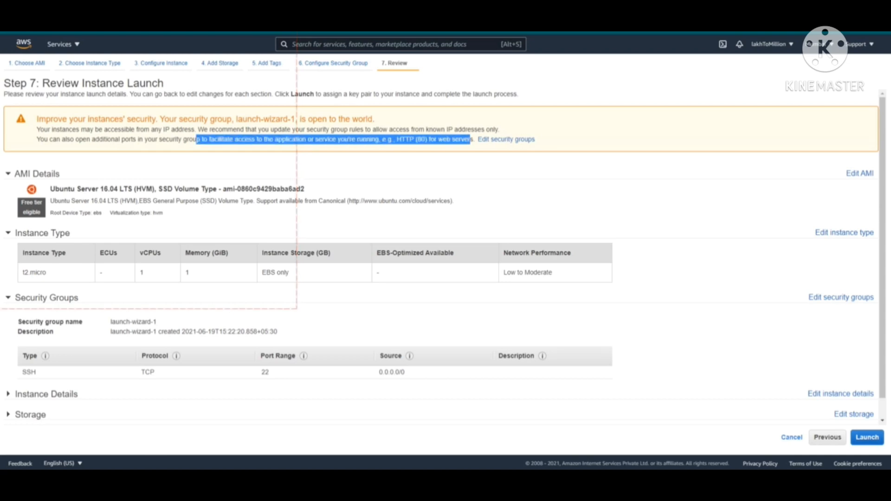
pyautogui.click(36, 174)
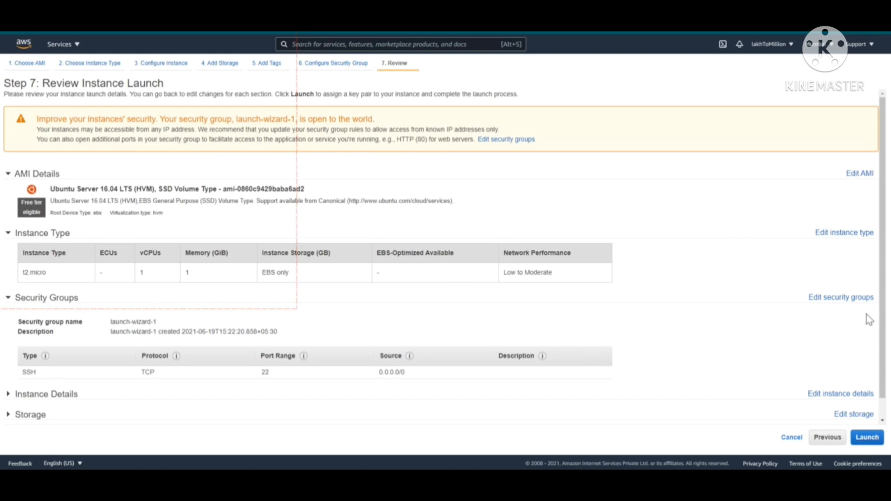
pyautogui.scroll(-1, 820, 321)
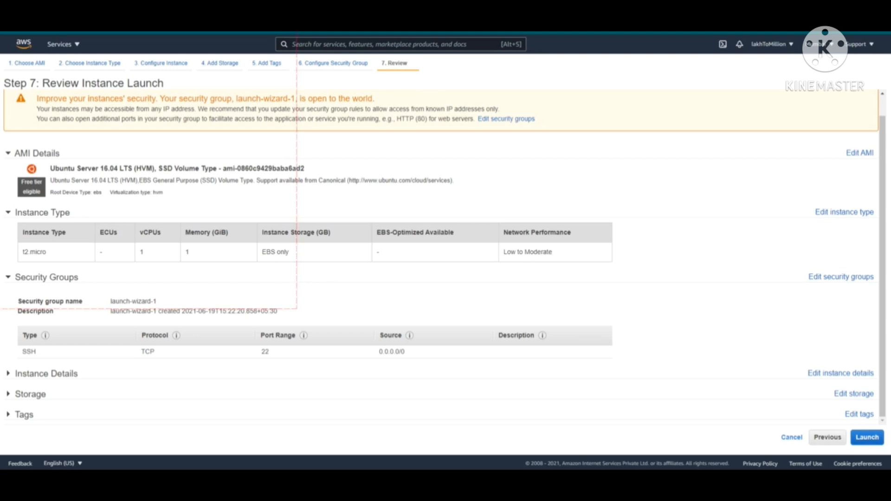
pyautogui.click(46, 373)
pyautogui.scroll(-5, 441, 257)
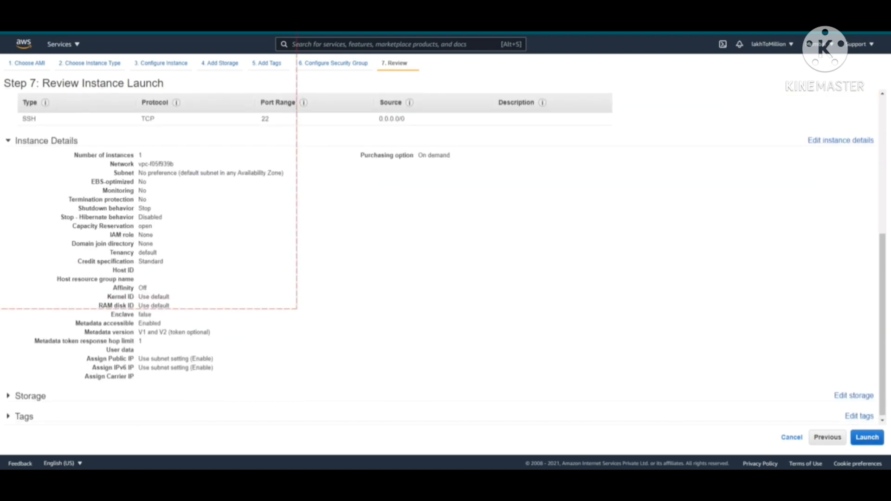
pyautogui.scroll(-1, 441, 257)
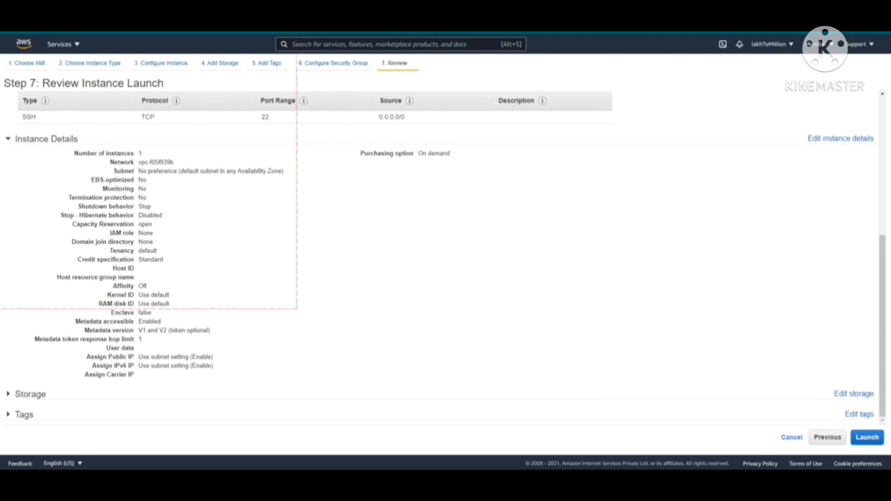
pyautogui.click(30, 394)
pyautogui.moveTo(882, 312); pyautogui.dragTo(887, 338)
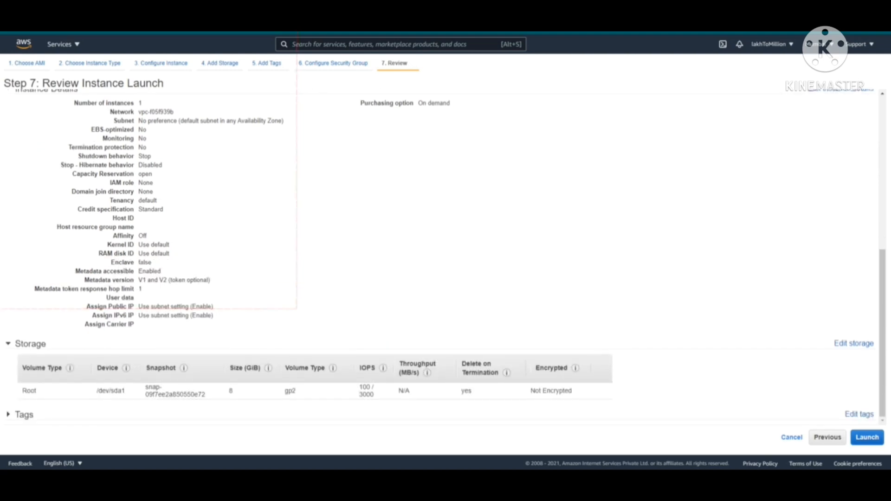
pyautogui.scroll(10, 440, 257)
pyautogui.click(867, 437)
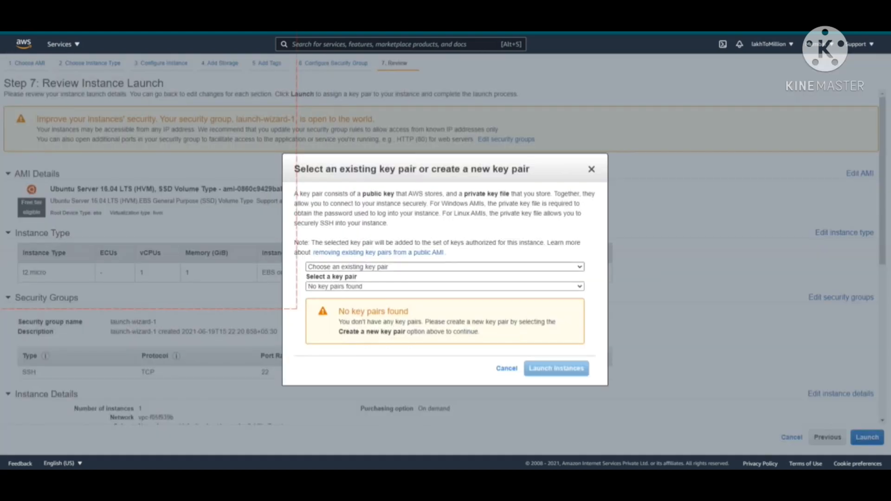
# Create and download a new key pair named 'lakhToMillion', then launch the instance
pyautogui.click(445, 266)
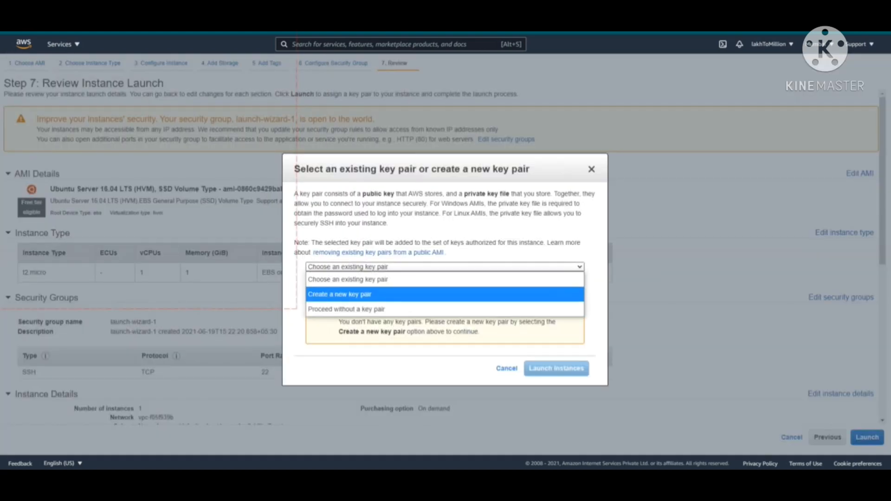
pyautogui.click(339, 294)
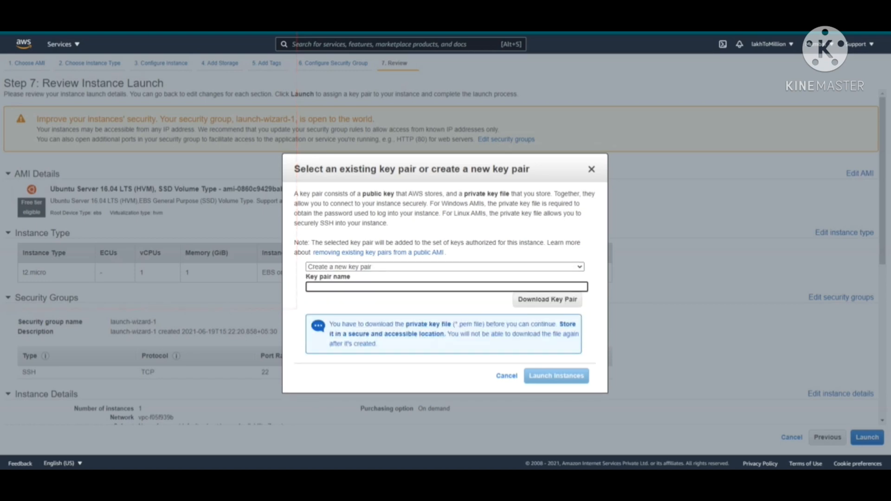
pyautogui.write('lakhToMillion')
pyautogui.click(546, 299)
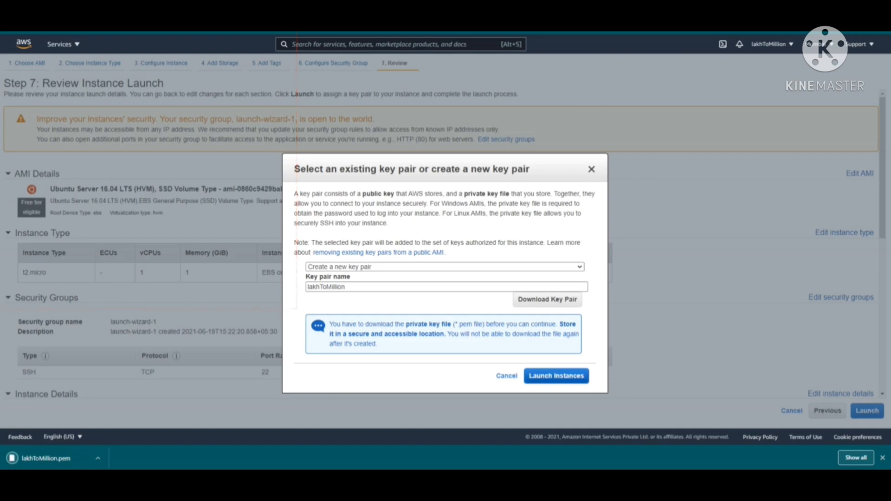
pyautogui.click(556, 375)
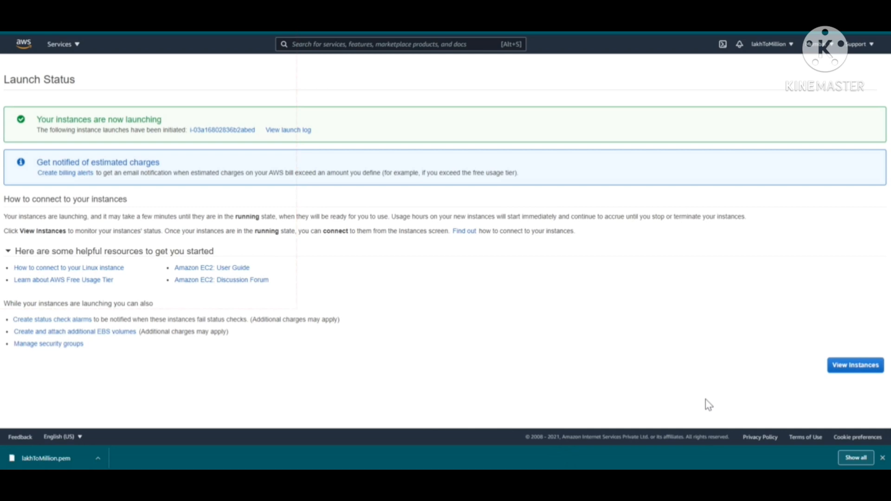
# Go to View Instances to see the new t2.micro instance listed as Pending
pyautogui.click(855, 365)
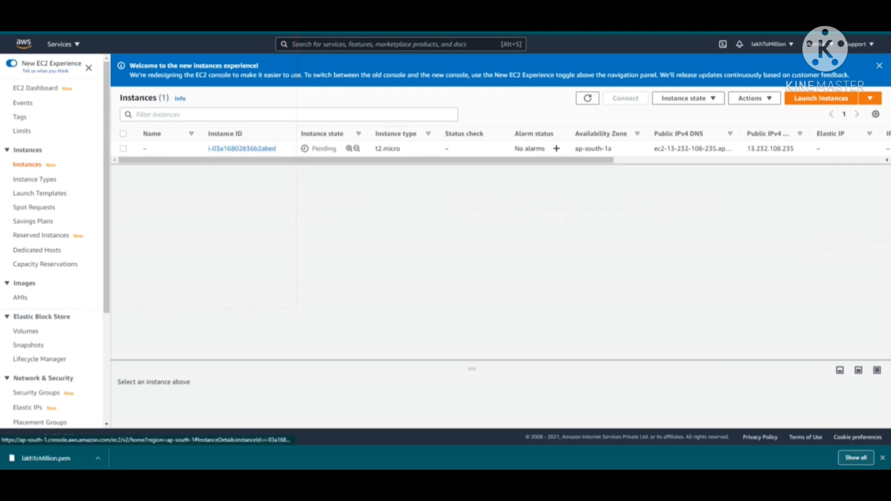
# Check the instance's public IPv4 address and Running state, then open its summary page
pyautogui.moveTo(251, 160); pyautogui.dragTo(397, 160)
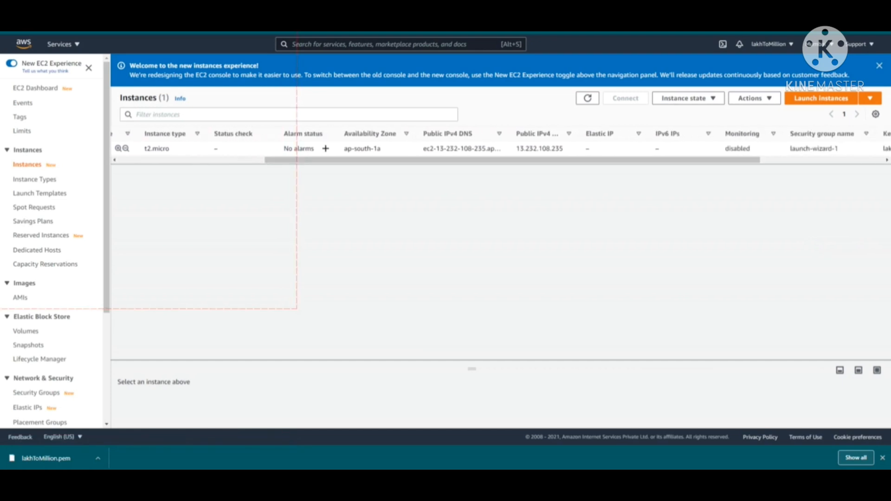
pyautogui.moveTo(564, 148); pyautogui.dragTo(369, 160)
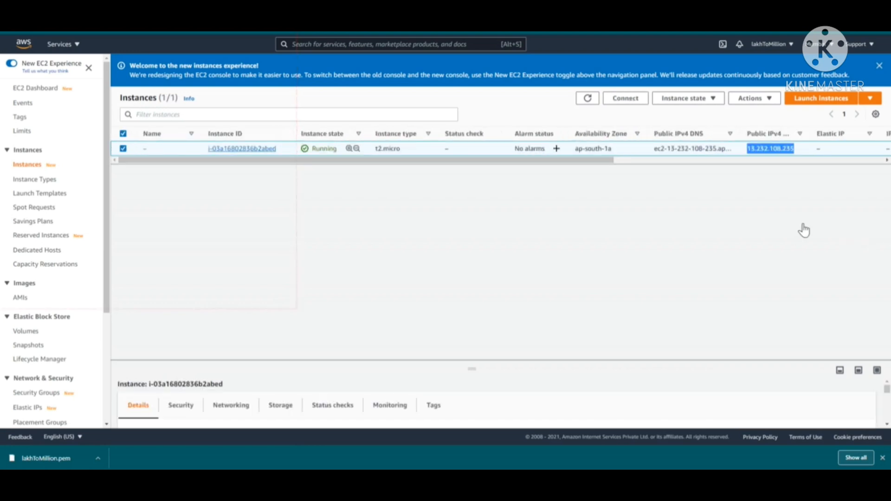
pyautogui.doubleClick(324, 149)
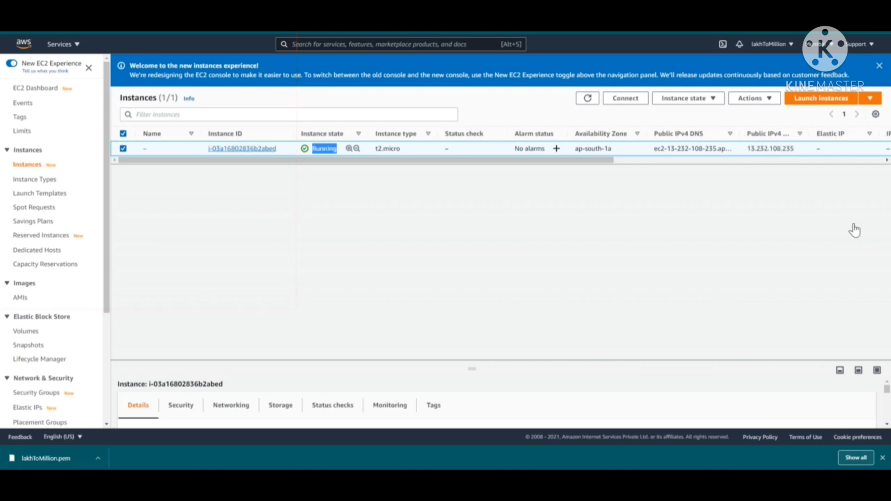
pyautogui.click(241, 148)
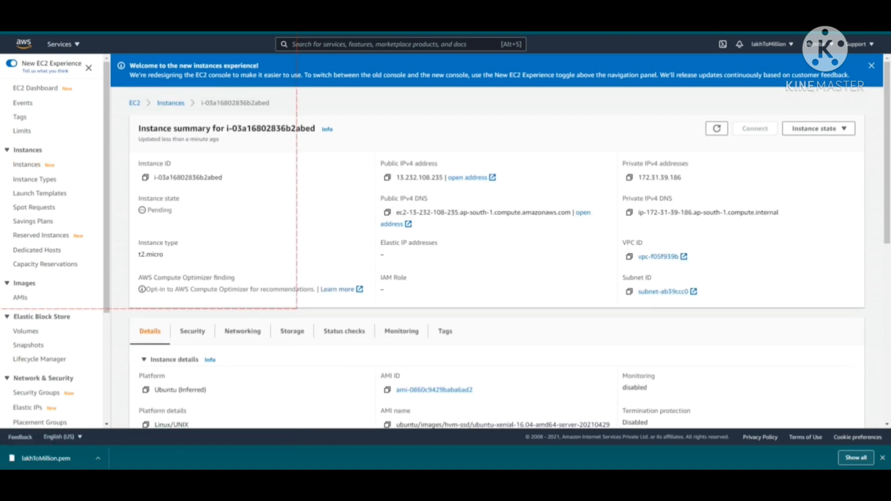
pyautogui.scroll(-2, 497, 279)
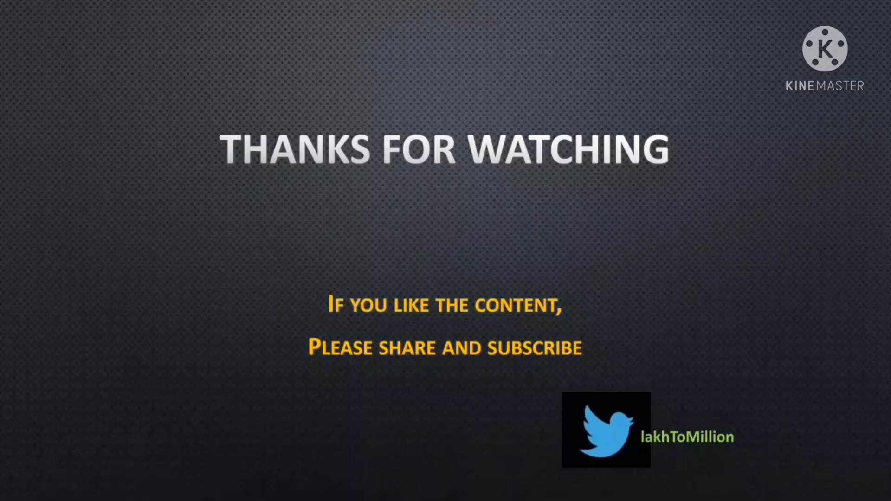